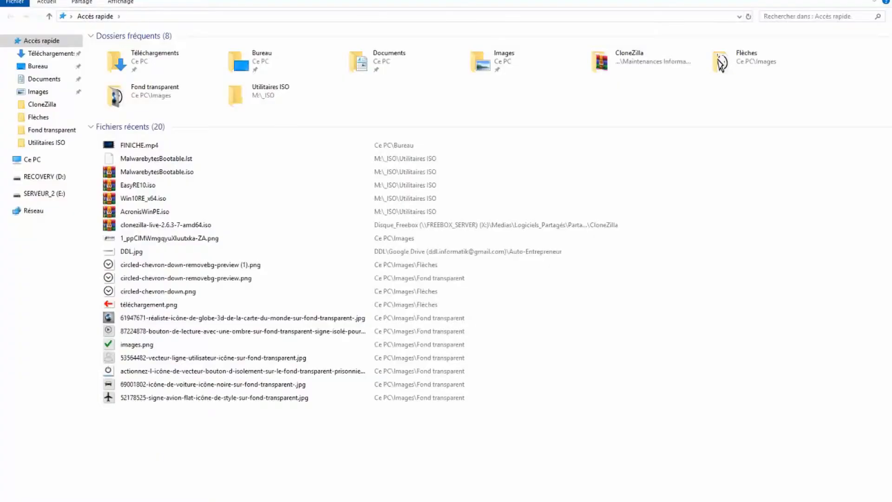
Look through Disque local (G:) and its Utilisateurs folder from Ce PC, and return to the drive overview
click(30, 159)
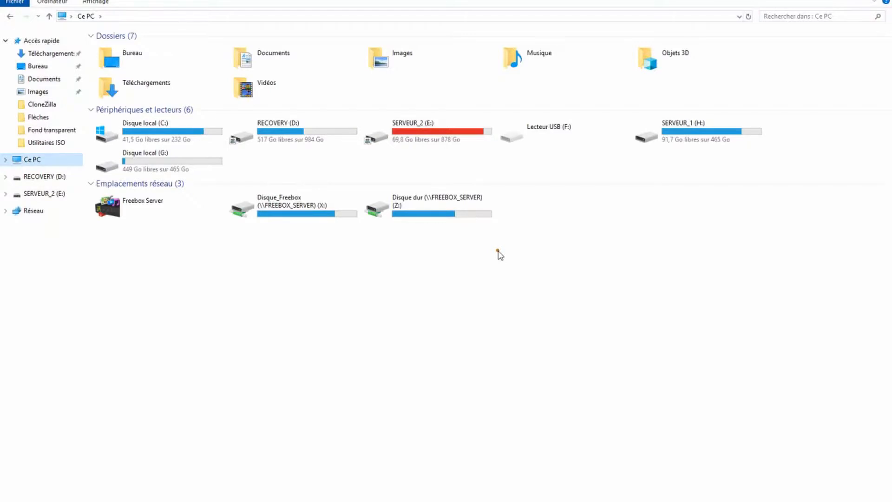
double_click(158, 159)
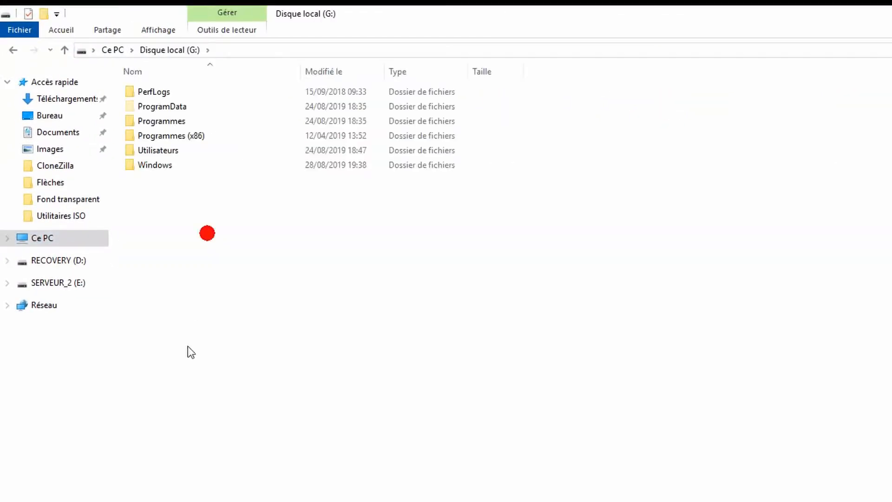
double_click(168, 151)
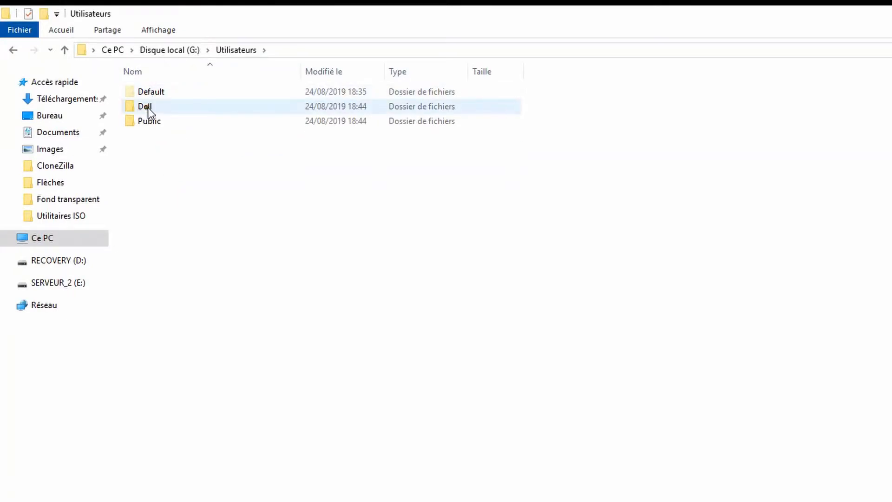
click(13, 50)
click(12, 50)
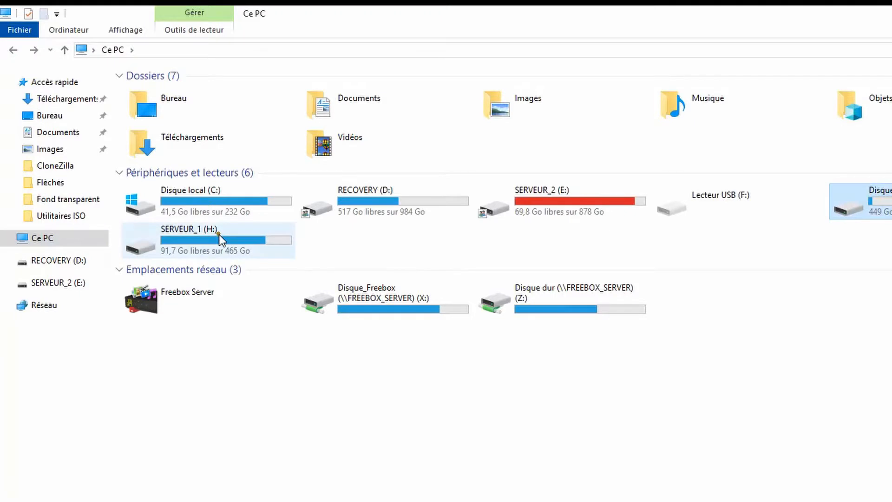
Quick-format Disque local (G:) as NTFS with 4096-byte allocation units and no volume name, and open the drive to check it
right_click(873, 197)
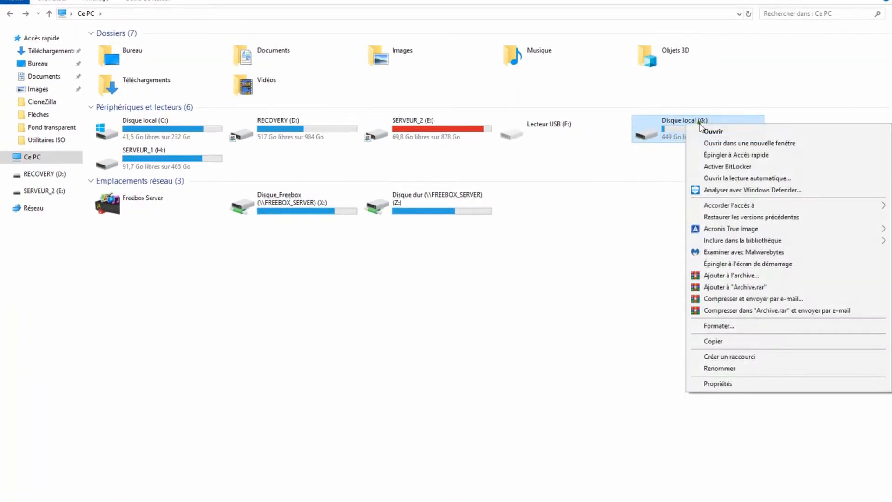
click(717, 326)
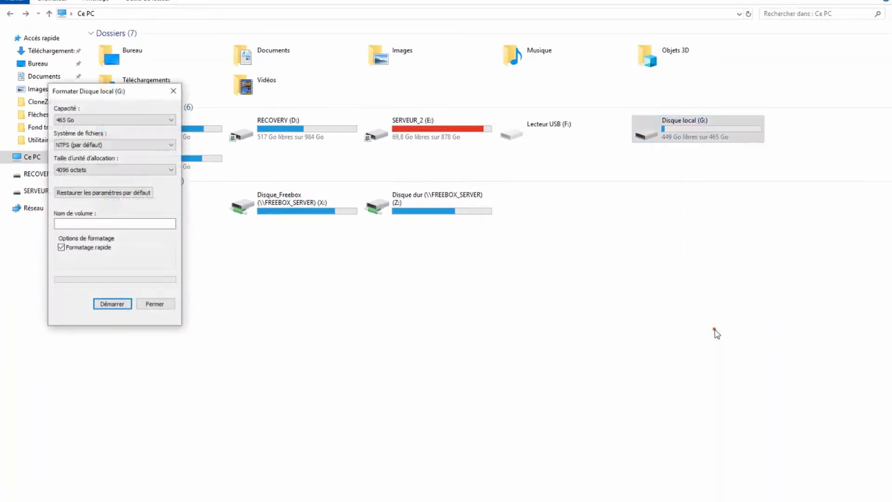
click(104, 221)
click(121, 303)
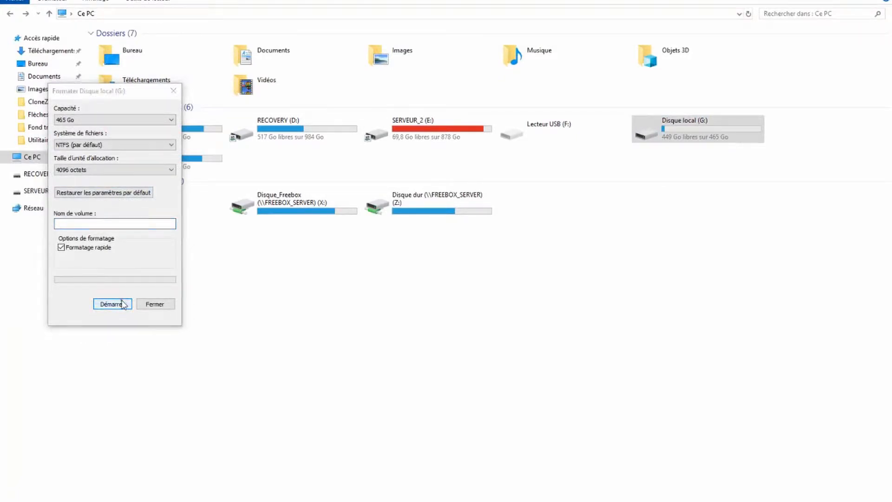
click(493, 255)
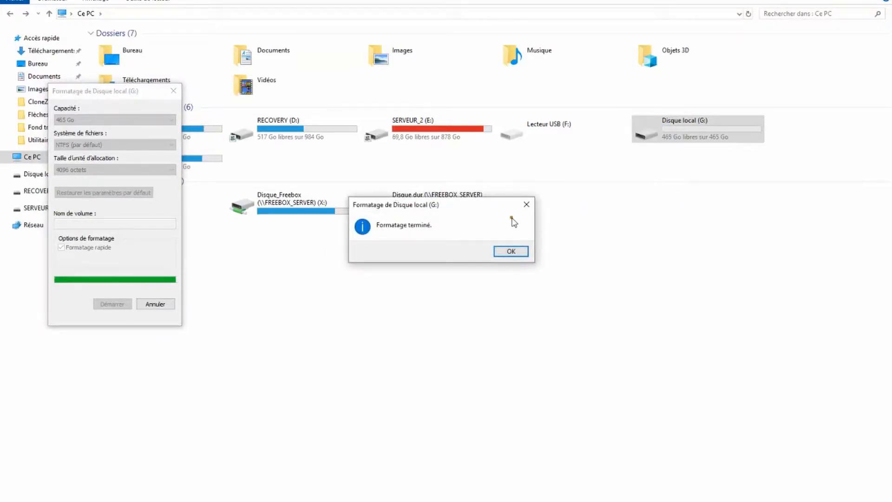
click(511, 251)
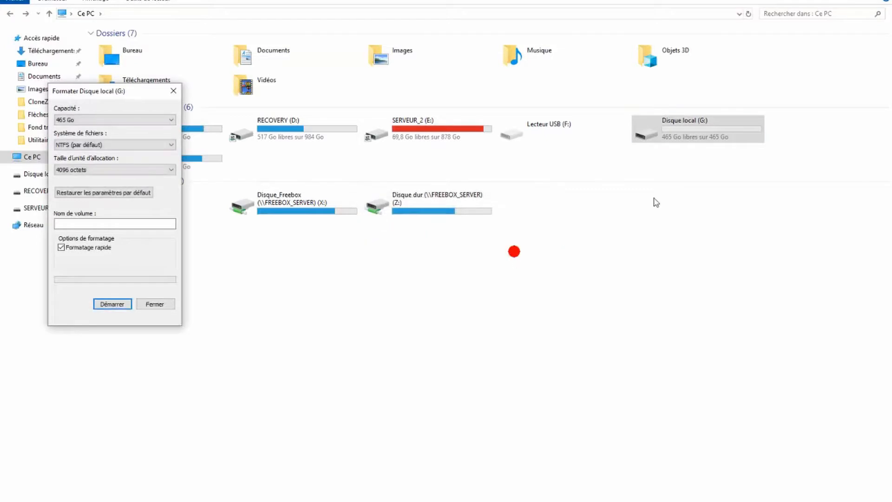
key(Escape)
double_click(710, 119)
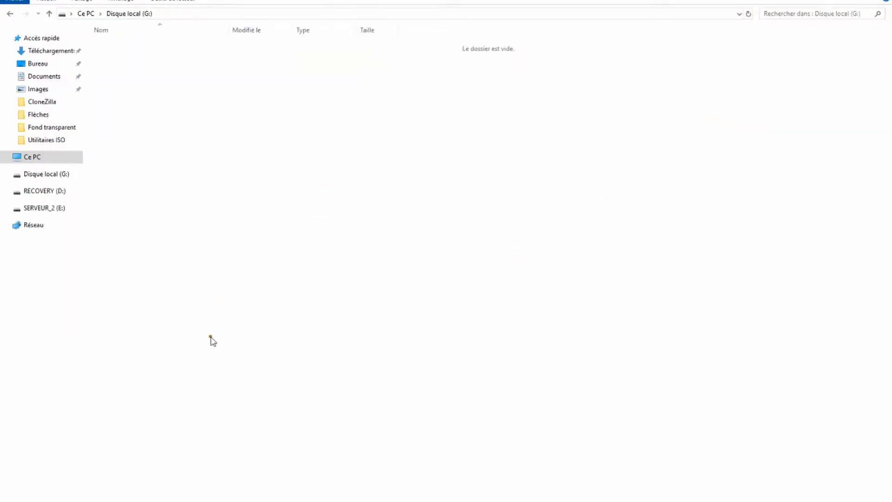
Force the unresponsive Gestion de l'ordinateur window to close
click(480, 501)
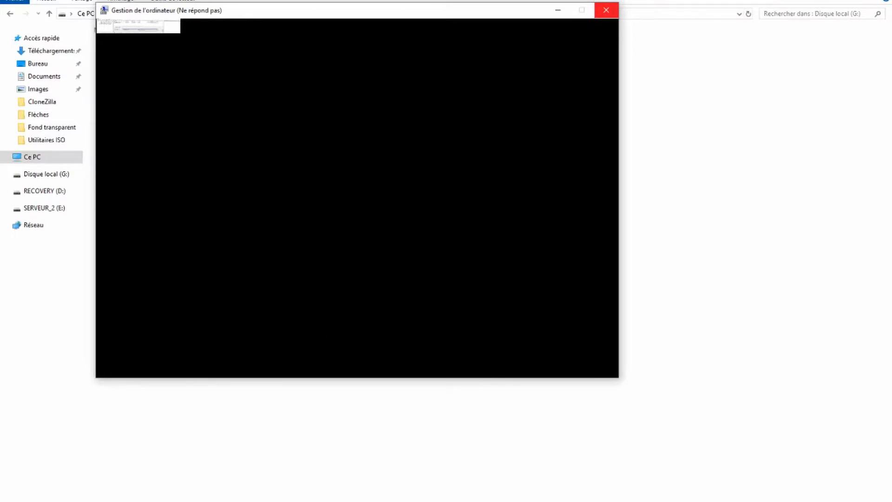
right_click(533, 501)
click(533, 499)
click(604, 10)
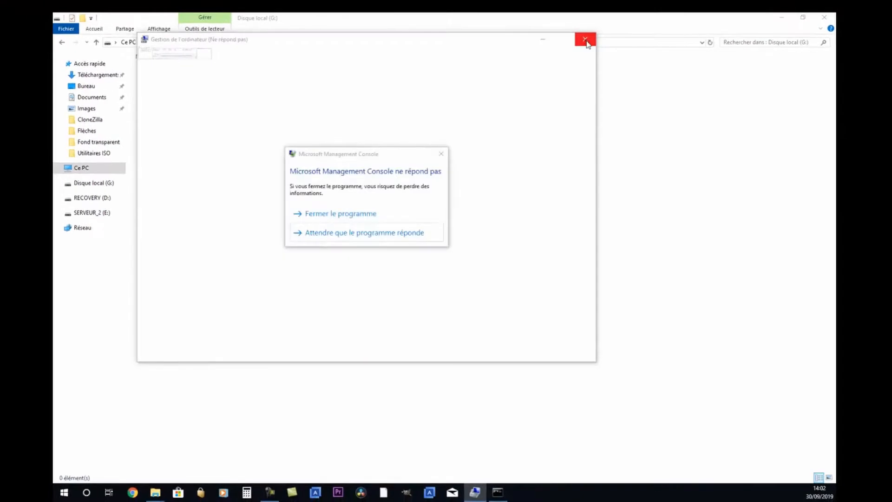
click(325, 214)
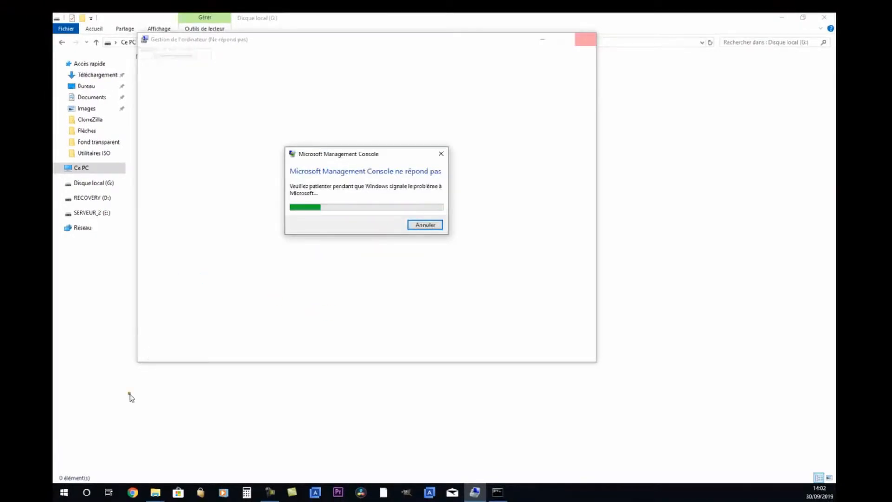
Open Gestion des disques and maximize its window
right_click(64, 492)
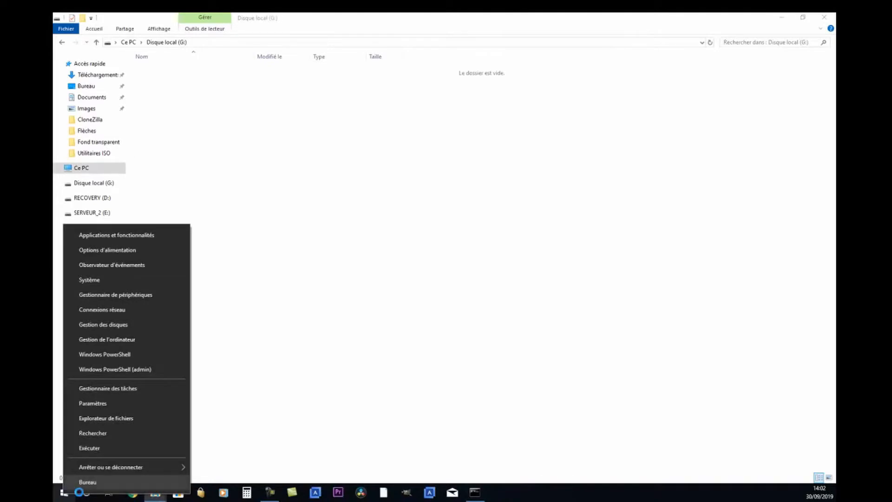
click(123, 324)
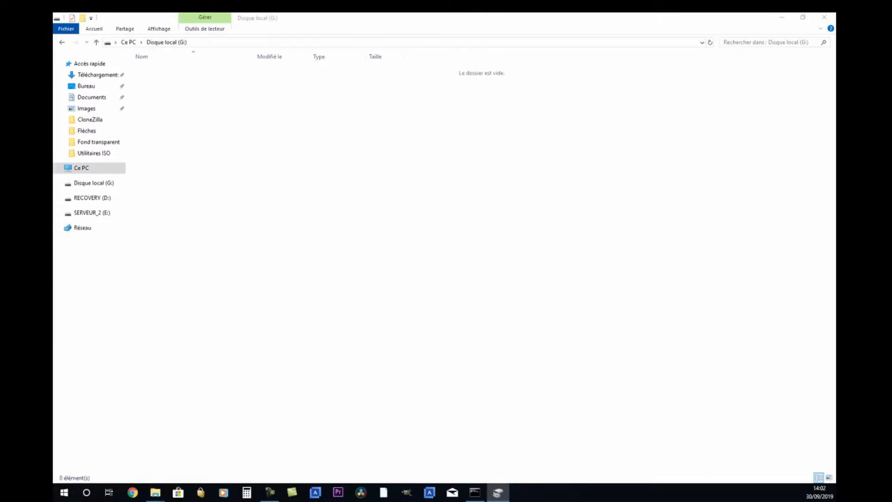
drag(657, 64, 454, 87)
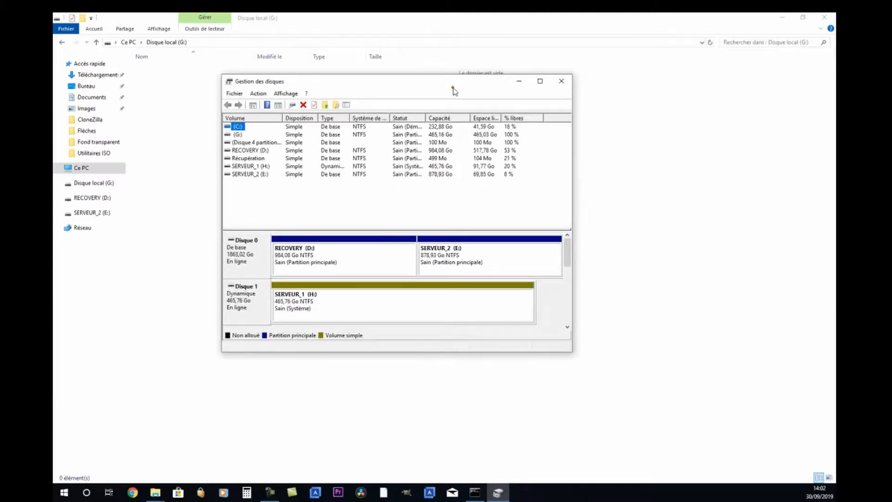
click(540, 81)
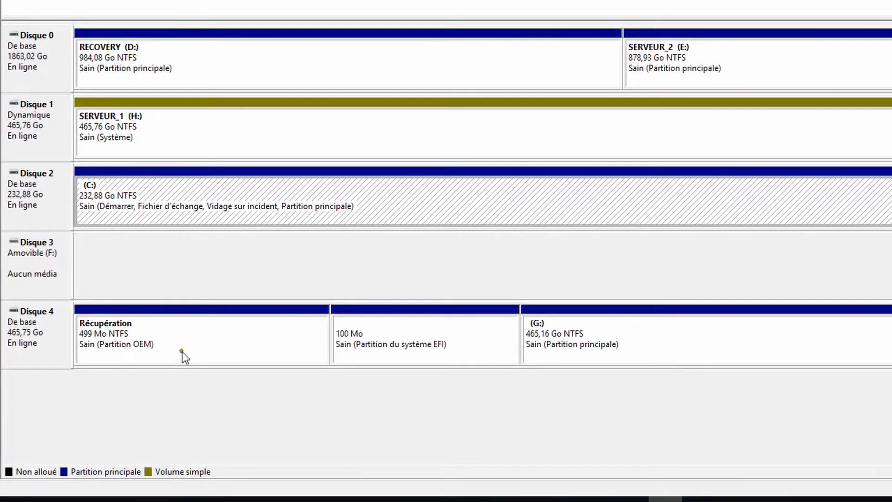
Check which actions are offered for the 499 Mo Récupération partition on Disque 4
right_click(182, 352)
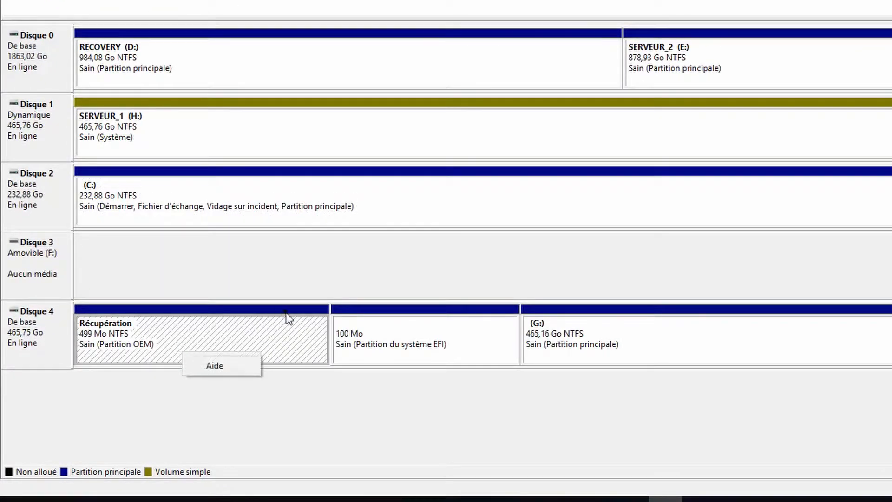
click(272, 333)
right_click(222, 338)
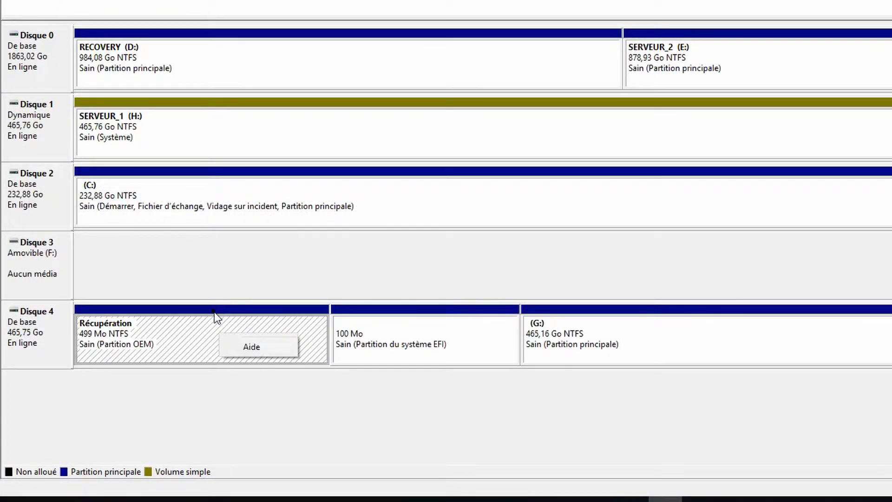
click(213, 311)
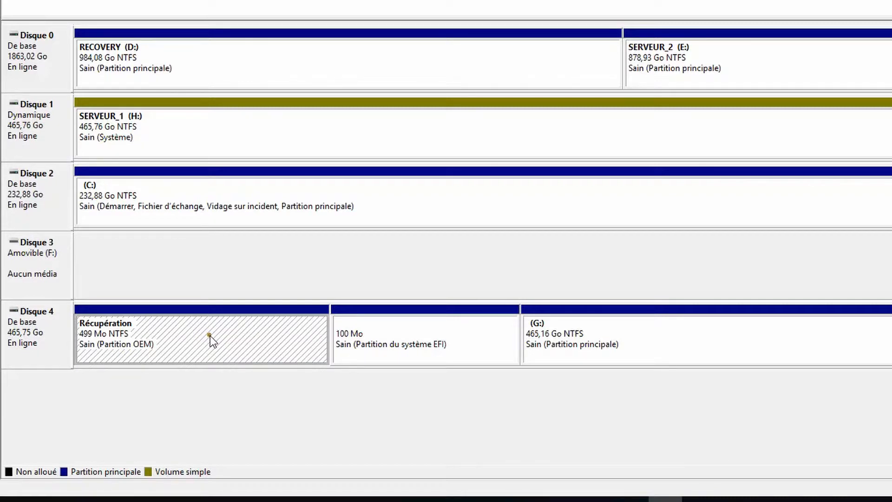
Delete the (G:) volume on Disque 4 and confirm the deletion
right_click(648, 338)
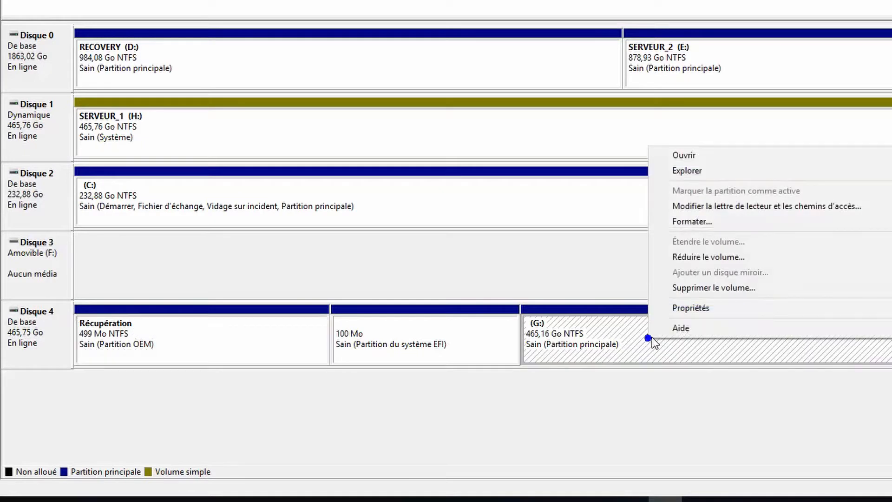
click(686, 290)
click(633, 205)
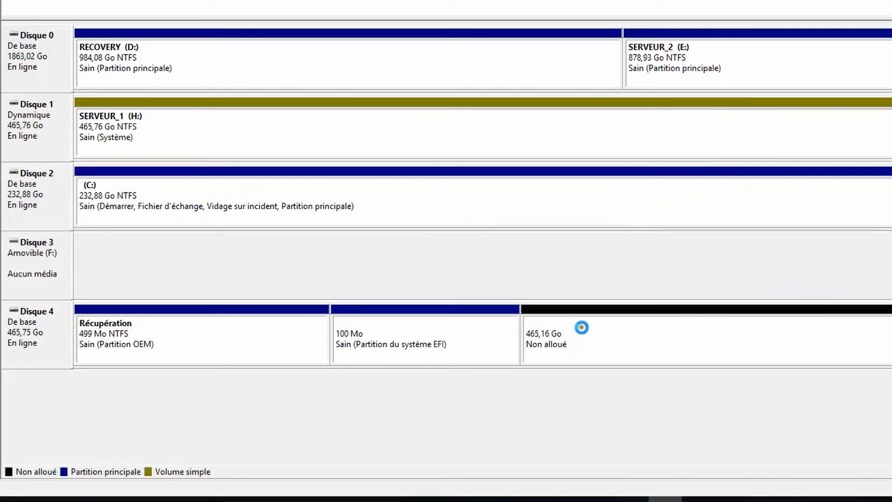
Check the actions offered for the 100 Mo EFI system partition and the Récupération partition on Disque 4
right_click(484, 334)
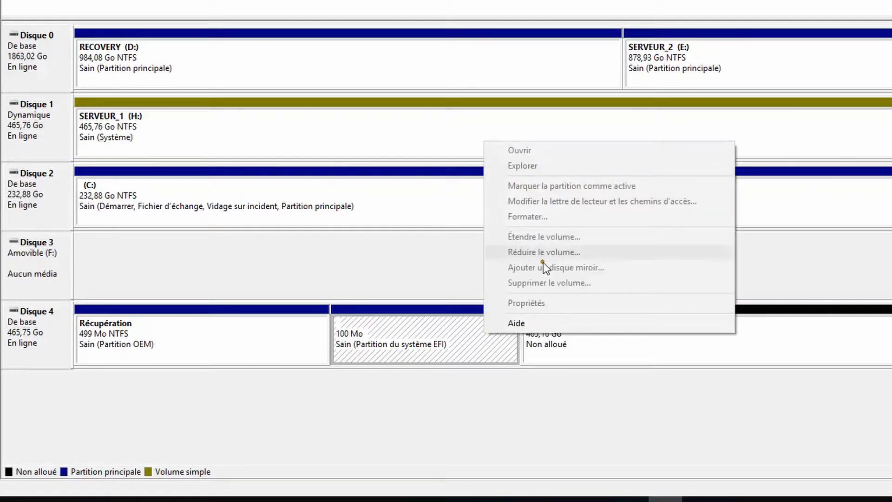
right_click(304, 332)
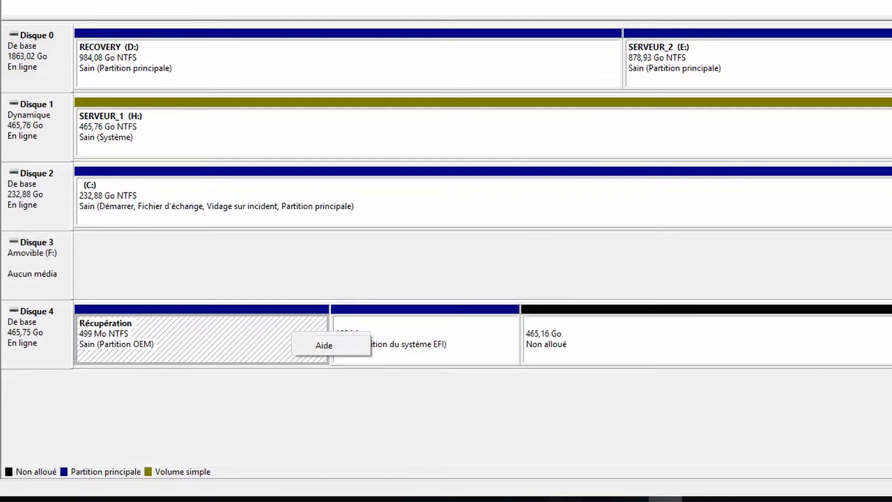
Search Windows for cmd, run Invite de commandes as administrator, and reposition its window
click(631, 500)
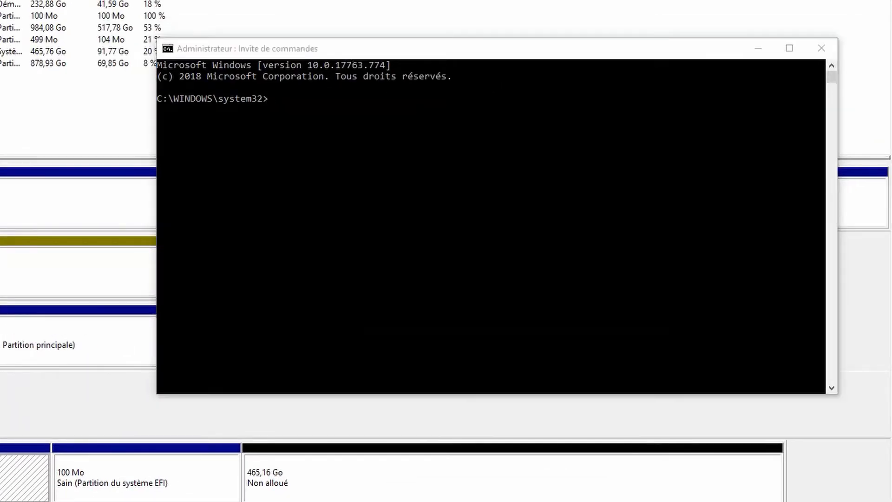
key(super)
key(super+s)
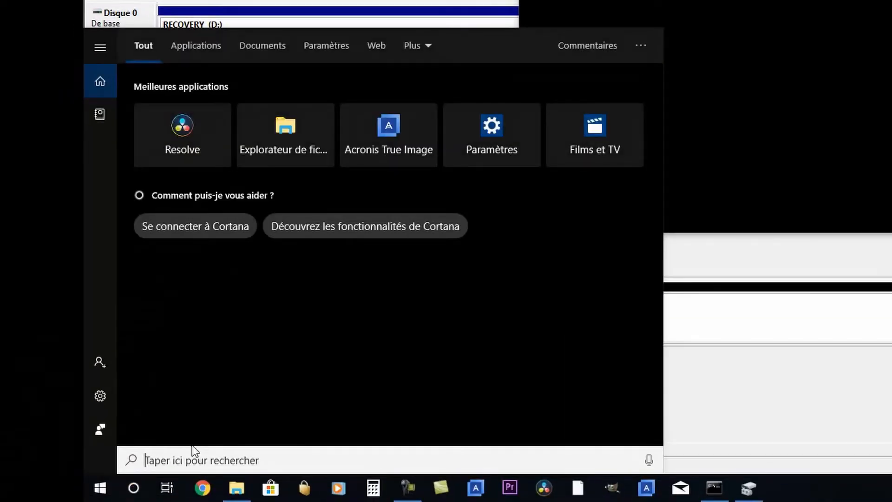
text(cmd)
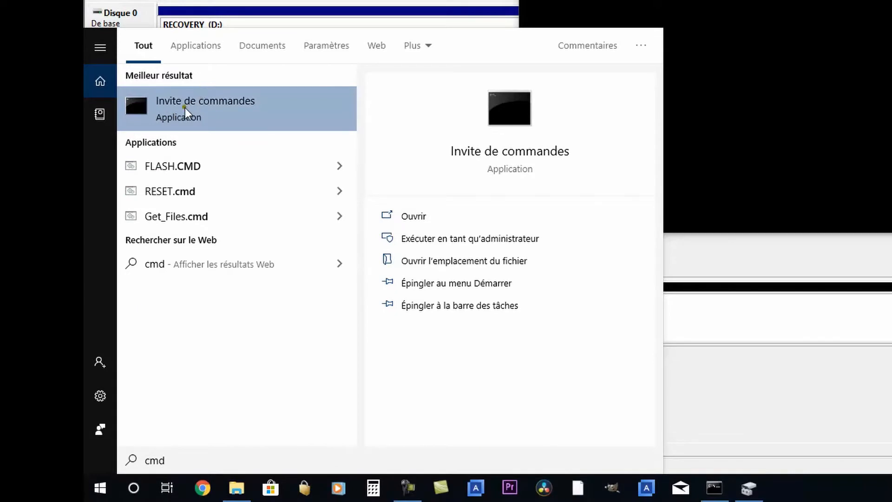
right_click(185, 108)
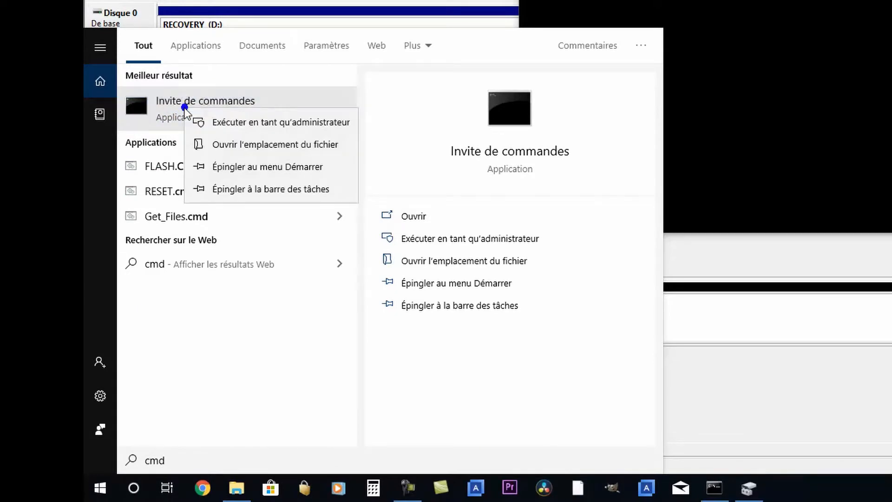
click(220, 122)
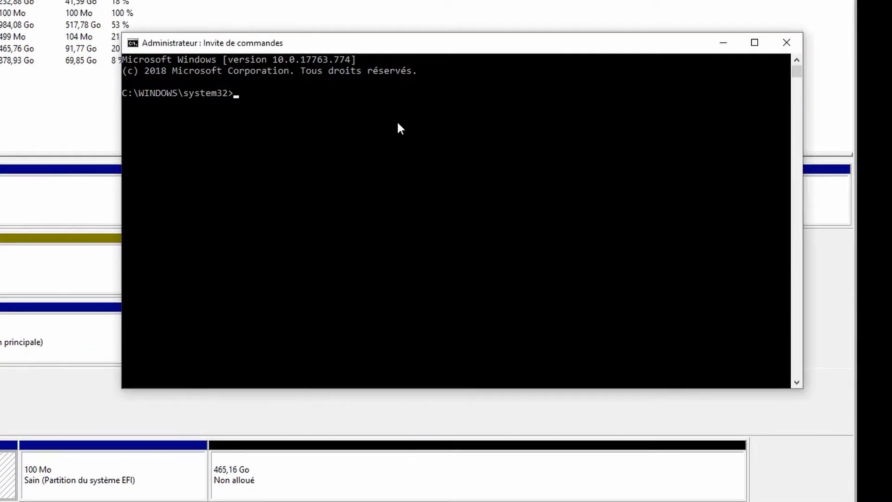
drag(403, 43, 340, 26)
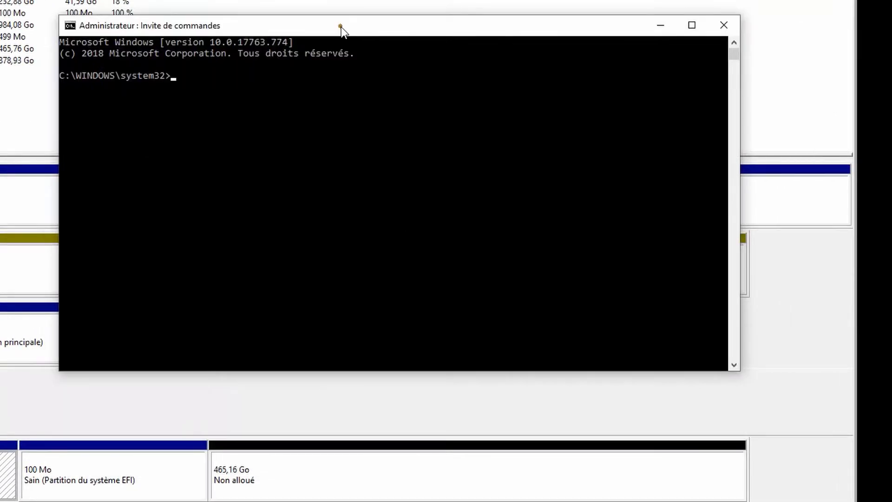
Start diskpart in the command prompt and list the disks with list disk
click(273, 114)
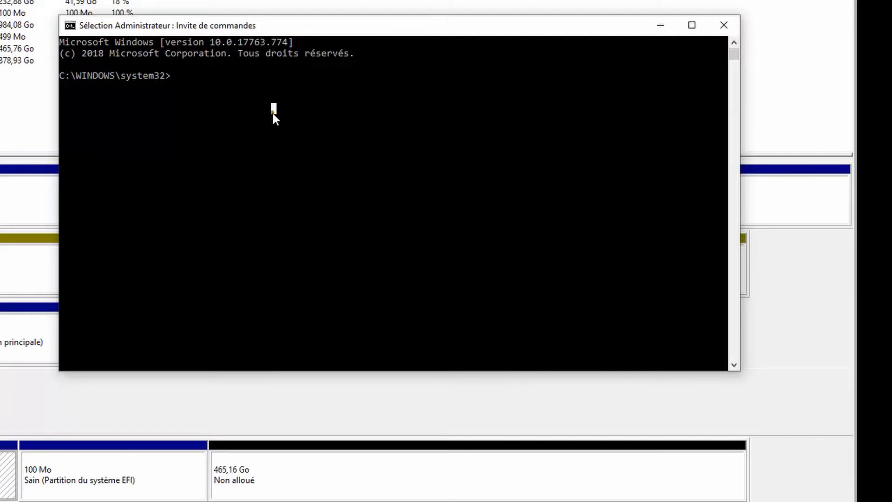
text(disk)
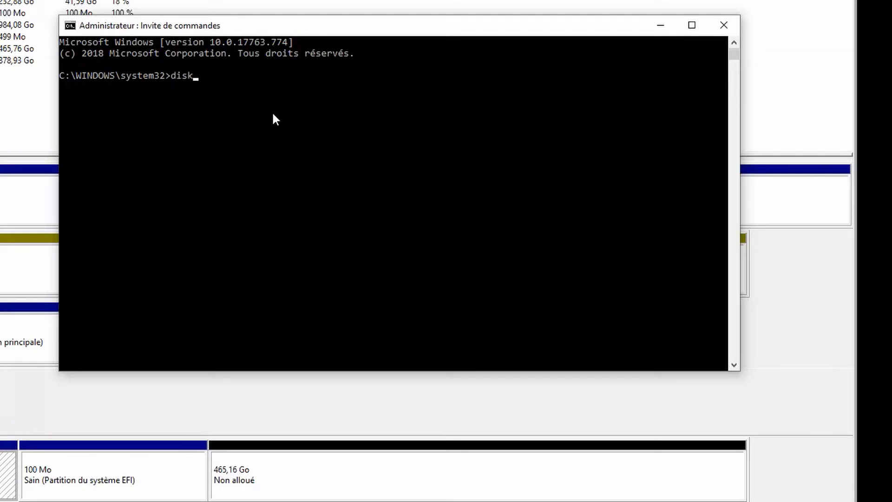
text(part)
key(Return)
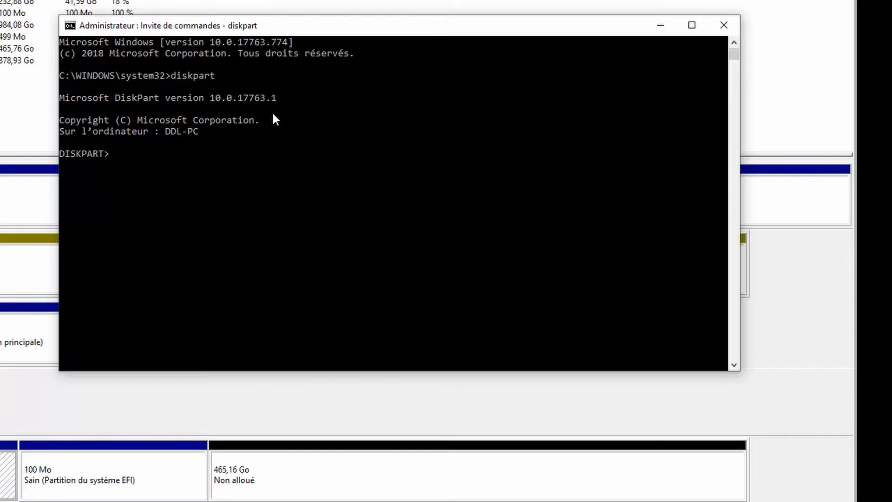
text(list disk)
key(Return)
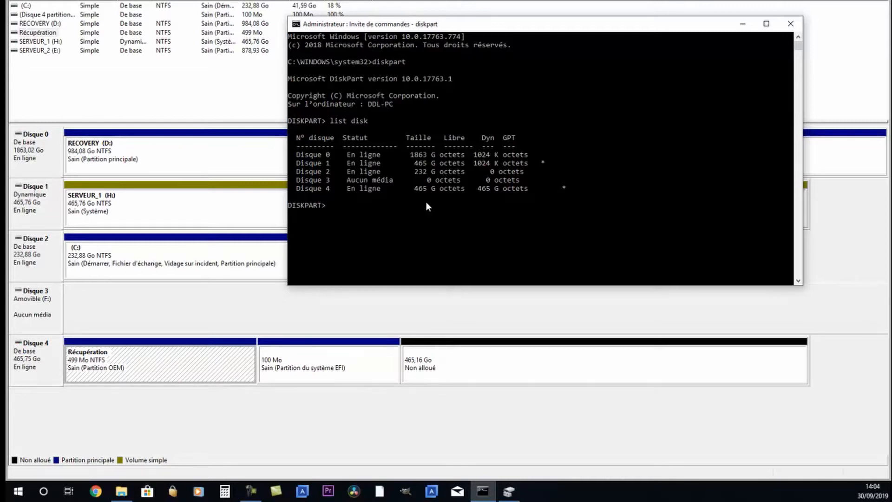
Select disk 4 in DiskPart with select disk 4
text(select )
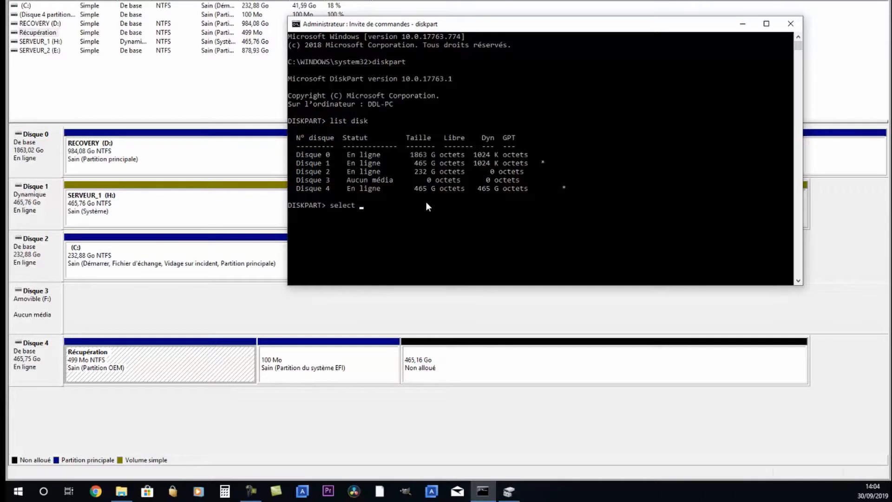
text(disk)
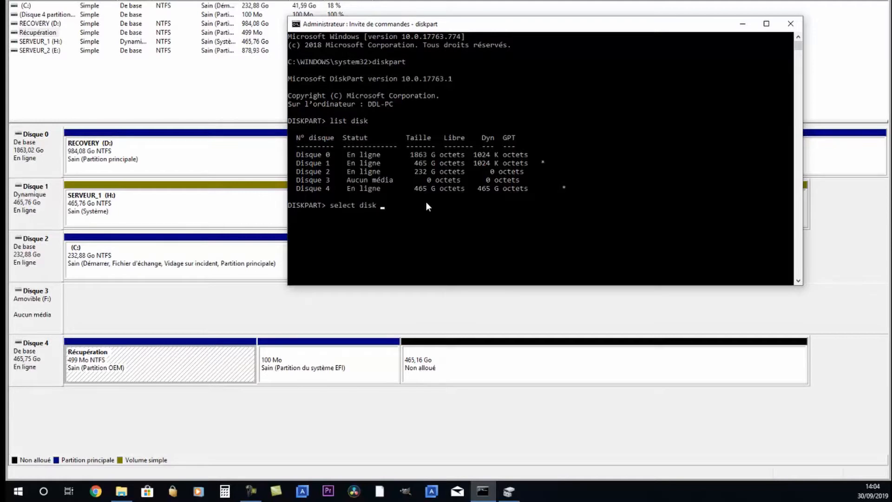
text( 4)
key(Return)
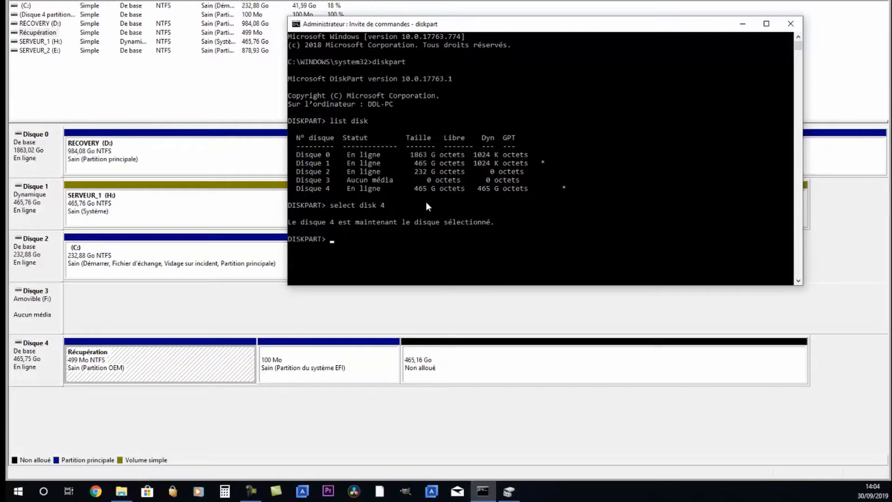
Try the clear command, check DiskPart's command list, and erase disk 4 with clean
text(clear)
key(Return)
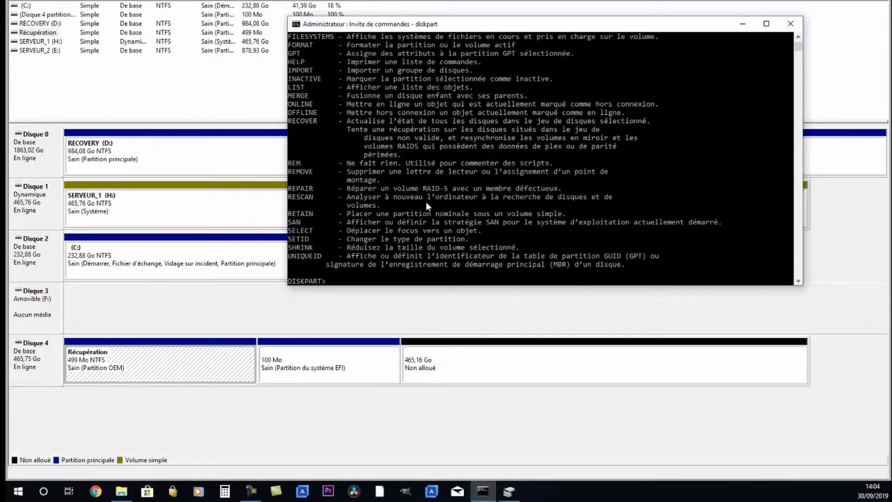
scroll(447, 139, up, 5)
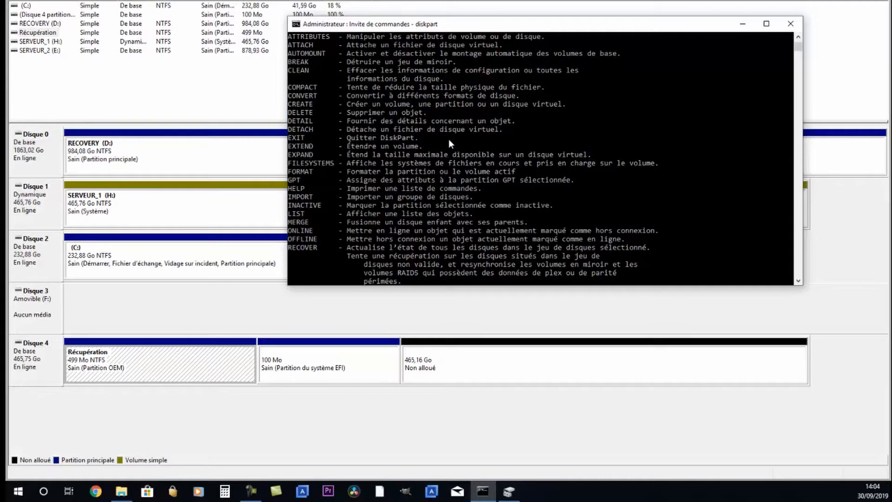
scroll(318, 92, down, 5)
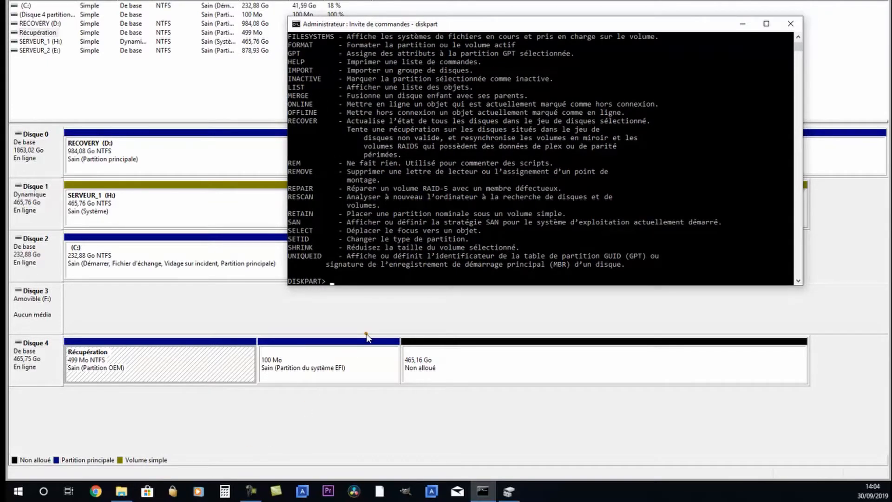
text(clean)
key(Return)
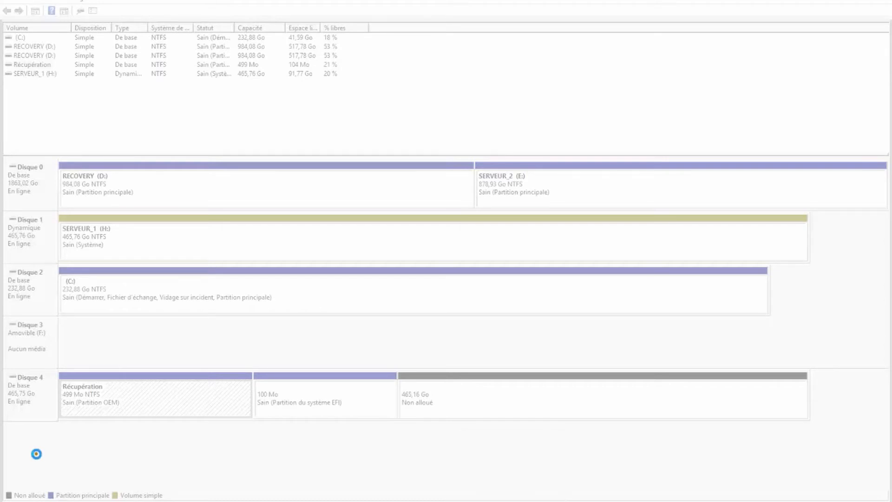
Reopen Gestion des disques and initialize Disque 4 with the Secteur de démarrage principal partition style
key(super+x)
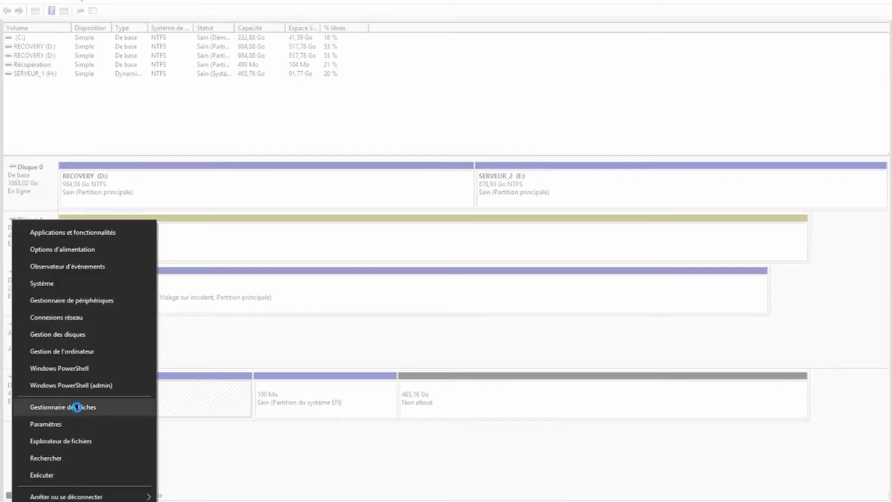
click(73, 334)
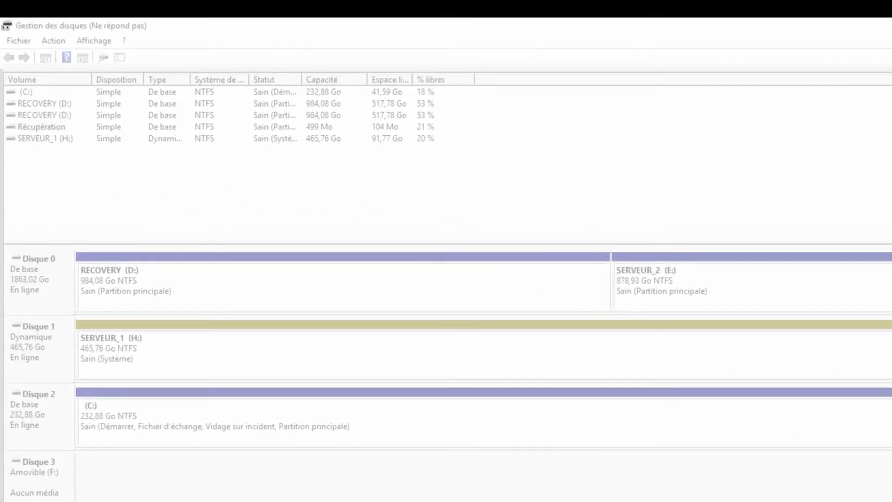
drag(443, 172, 553, 168)
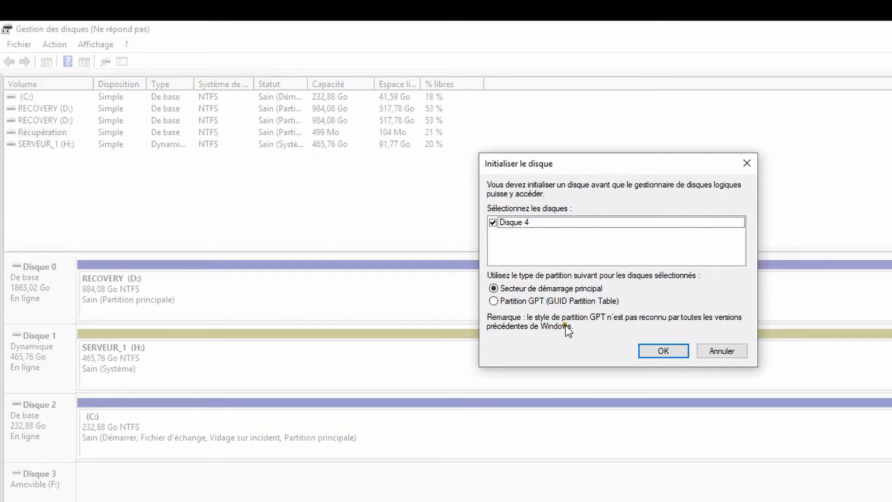
click(659, 350)
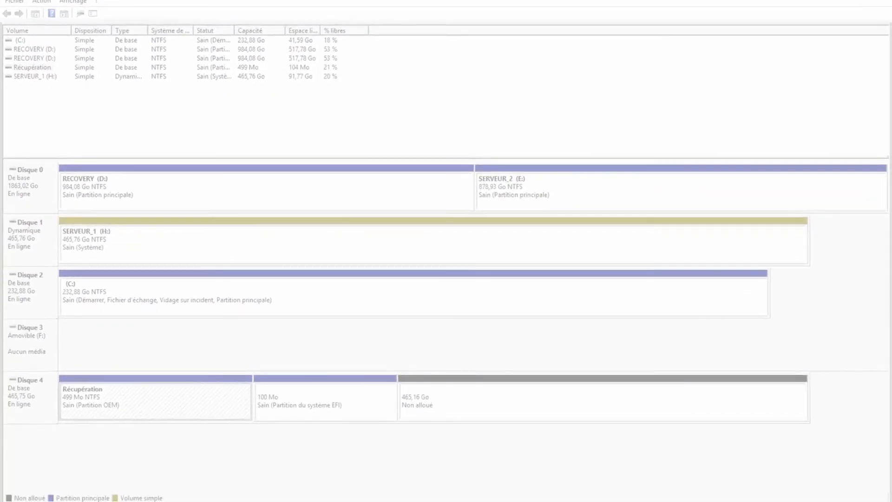
drag(634, 208, 529, 0)
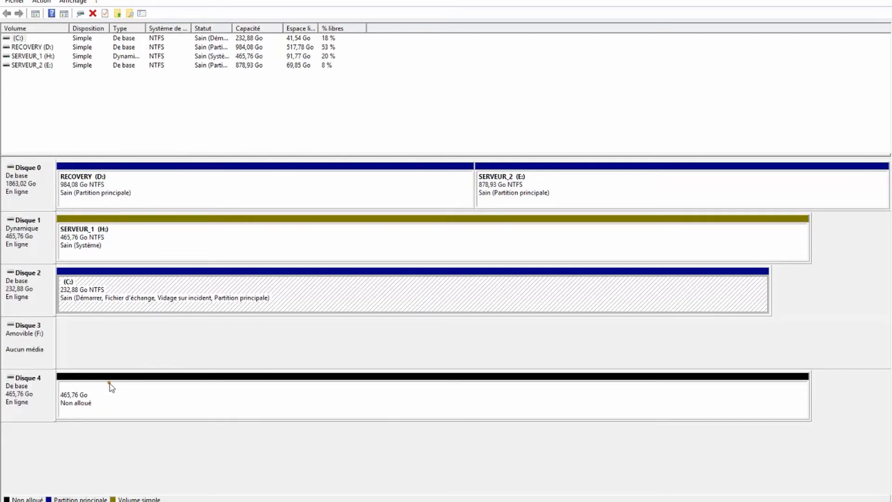
Start a new simple volume in the unallocated space of Disque 4, using the full 476937 Mo
right_click(32, 404)
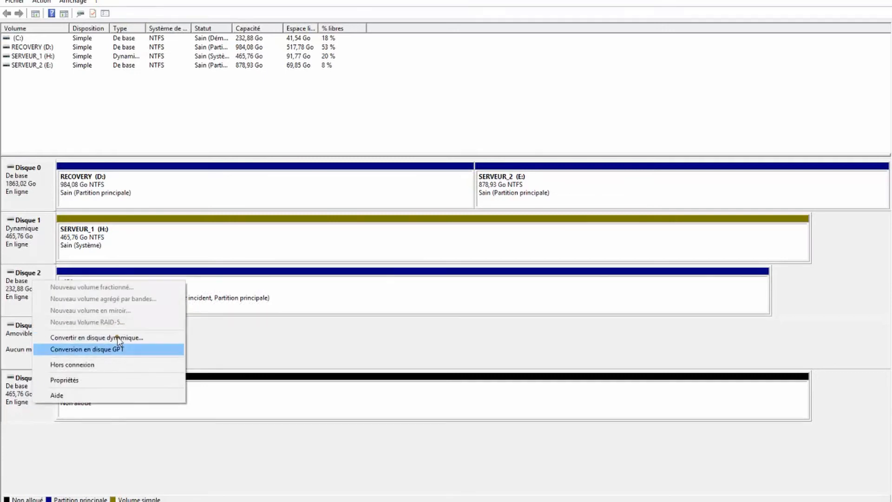
click(223, 398)
right_click(222, 398)
click(270, 404)
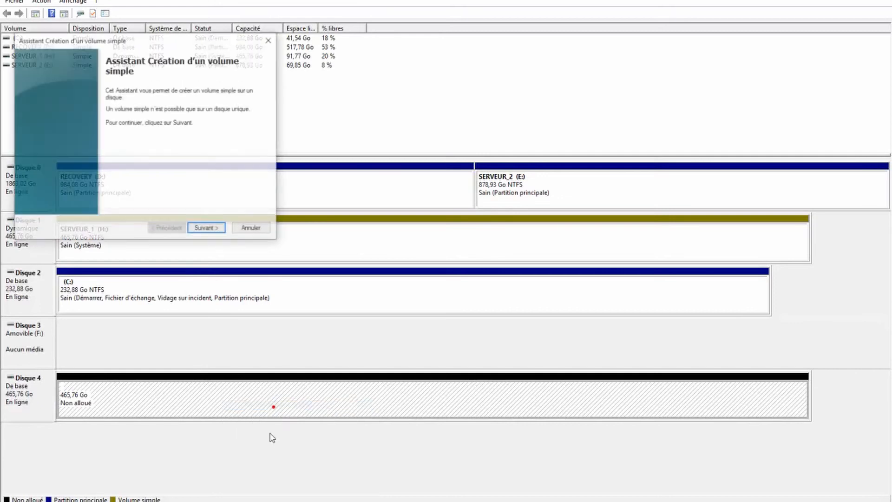
click(207, 229)
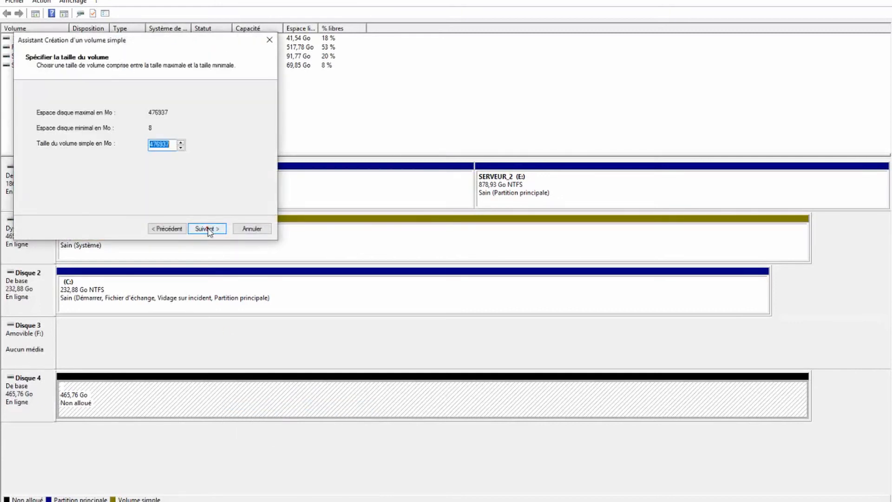
click(207, 228)
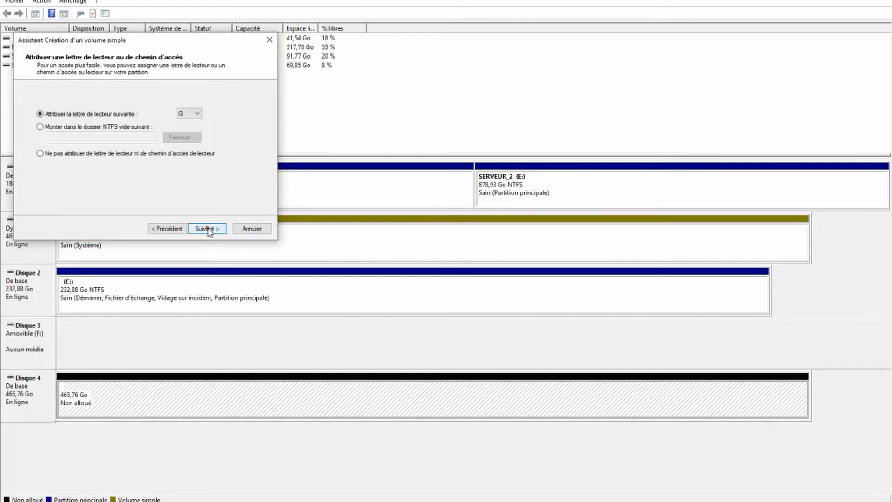
Check the available drive letters and assign G to the new volume
click(194, 114)
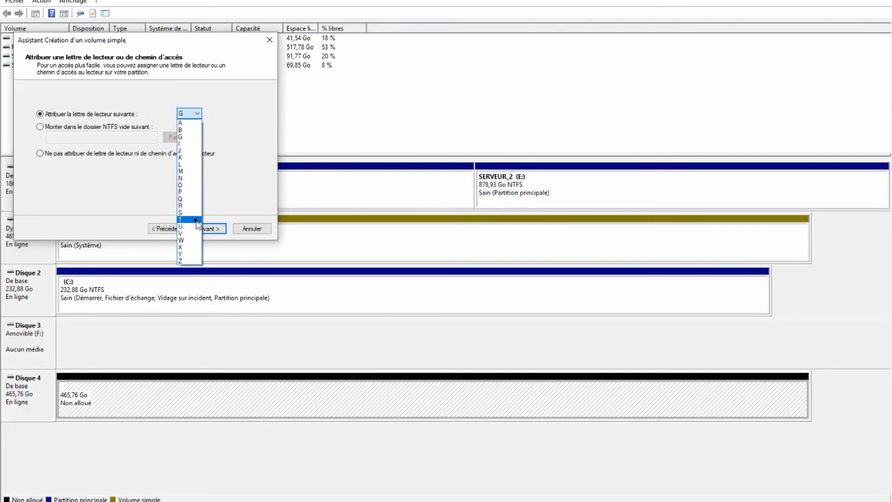
click(215, 193)
click(206, 229)
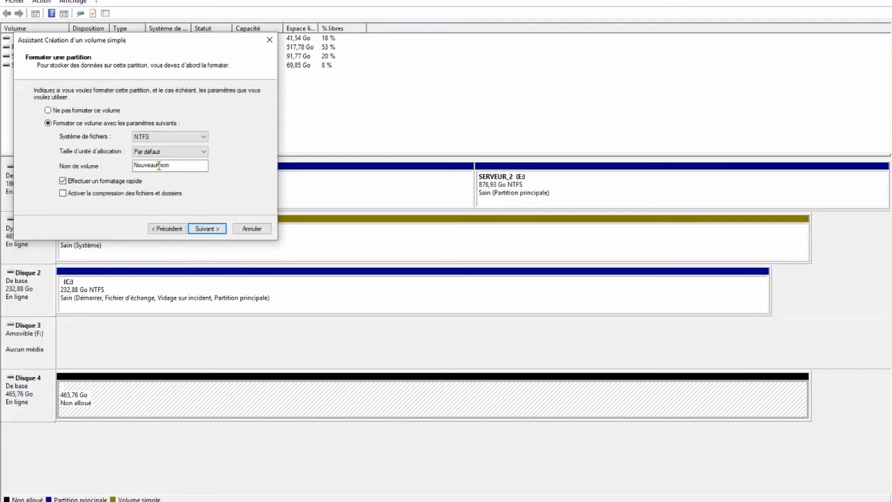
Name the volume Data and create it with NTFS, default allocation unit size and quick formatting
drag(182, 169, 59, 179)
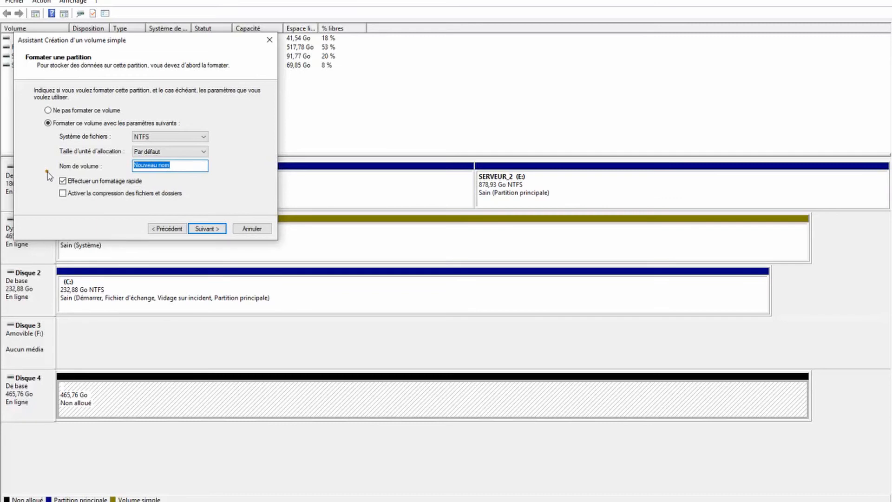
text(Data)
click(207, 229)
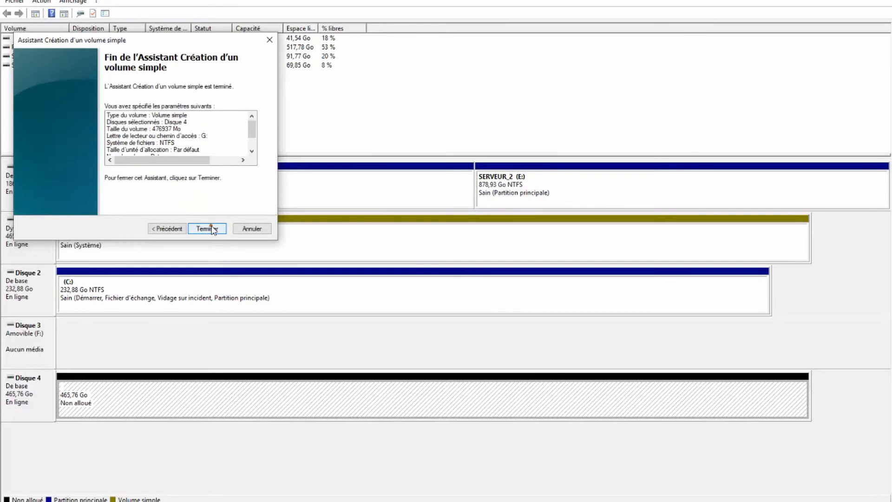
click(210, 228)
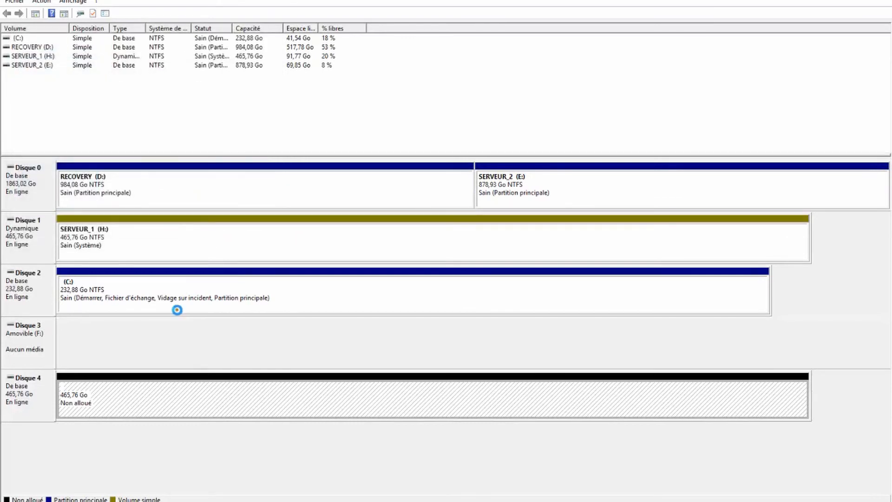